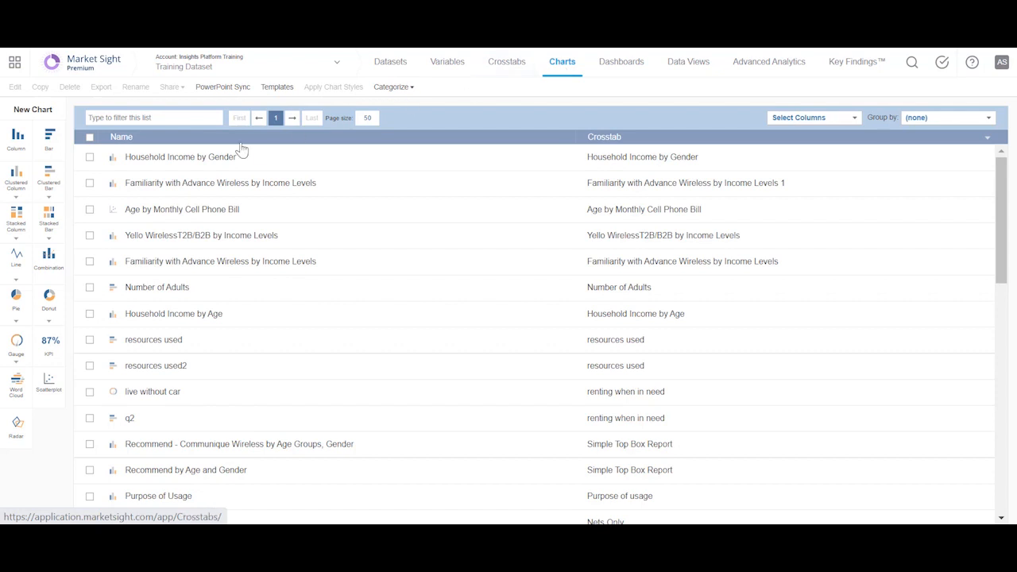
# Open the first "Familiarity with Advance Wireless by Income Levels" chart in the list for editing.
pyautogui.click(229, 185)
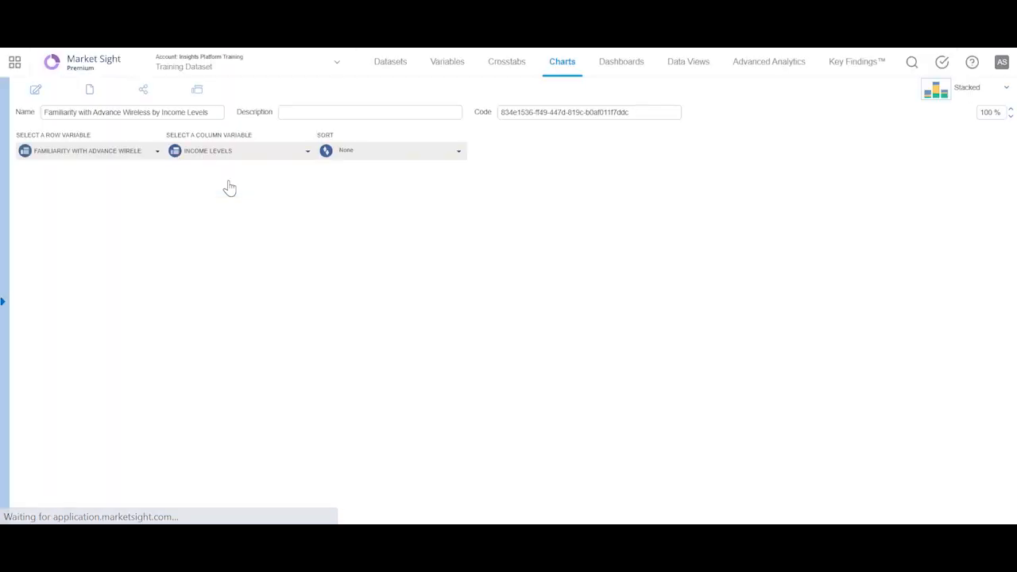
pyautogui.moveTo(38, 100)
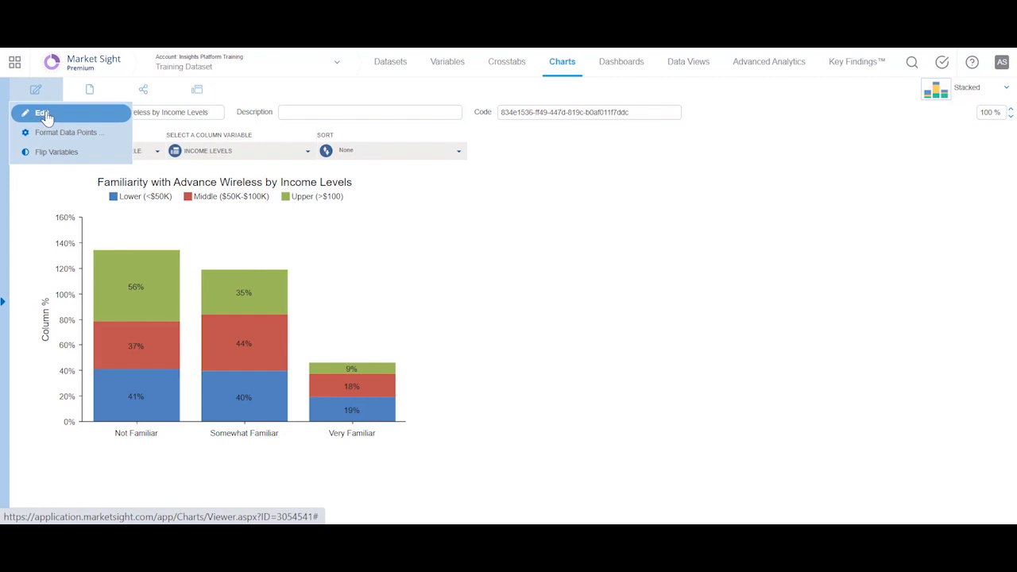
pyautogui.click(47, 117)
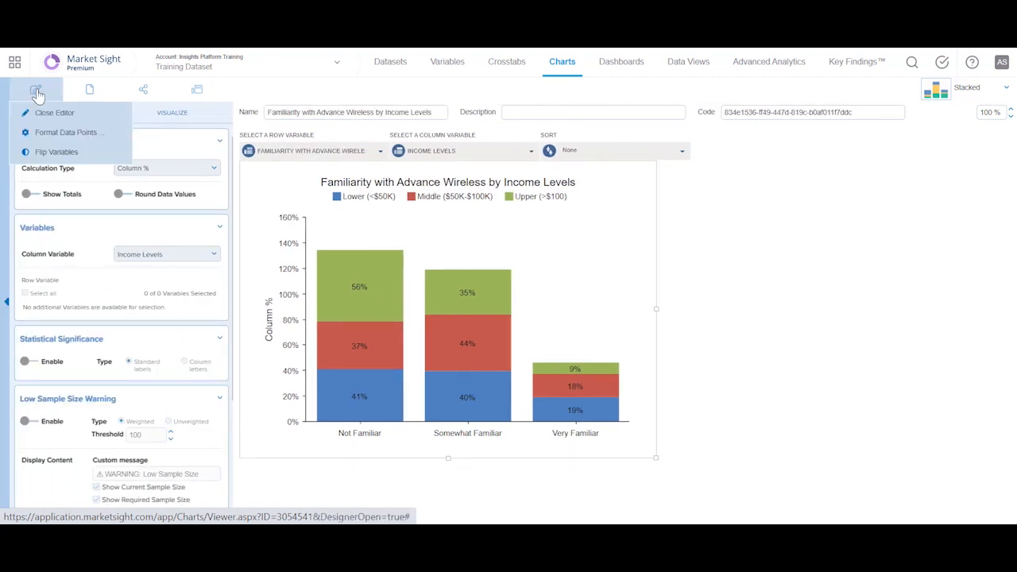
# In the data point formatting, relabel the Lower (<$50K) legend entry as "Lower Income Group(<$50K)".
pyautogui.click(44, 133)
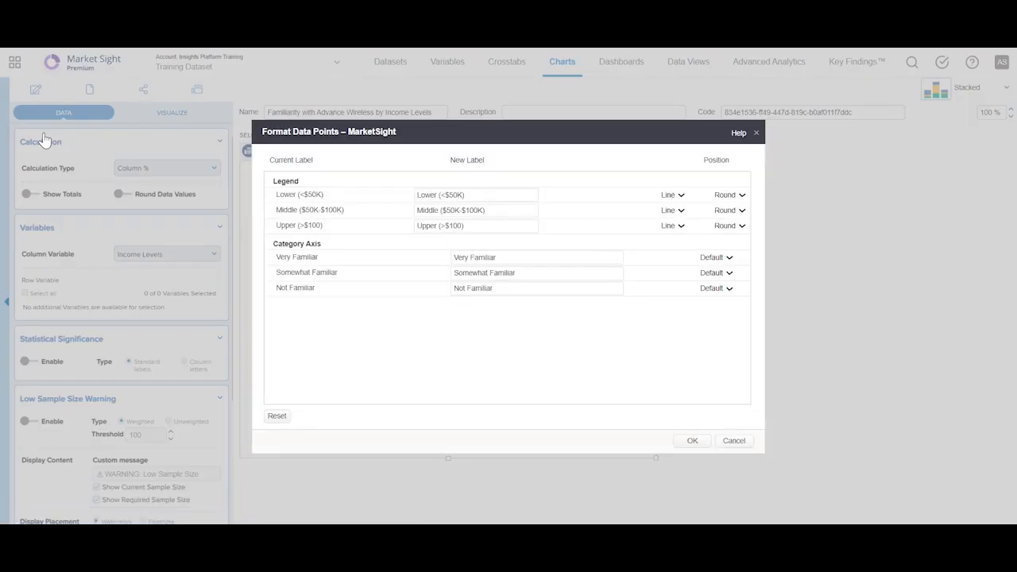
pyautogui.click(438, 194)
pyautogui.write('Income Group')
# Set the category axis position of Very Familiar to Bottom and Not Familiar to Top, and apply the data point formatting.
pyautogui.click(727, 259)
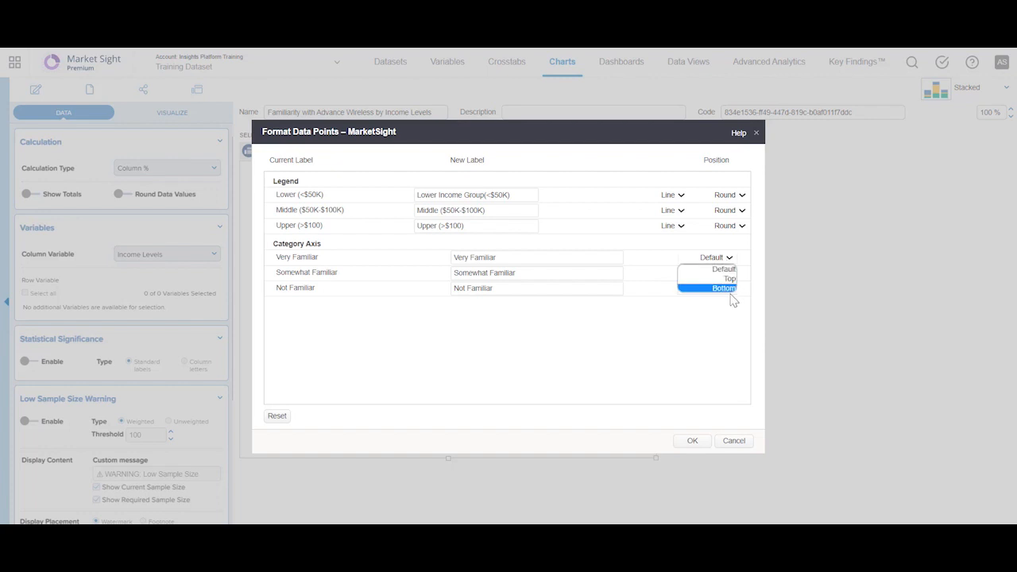
pyautogui.click(726, 288)
pyautogui.click(728, 289)
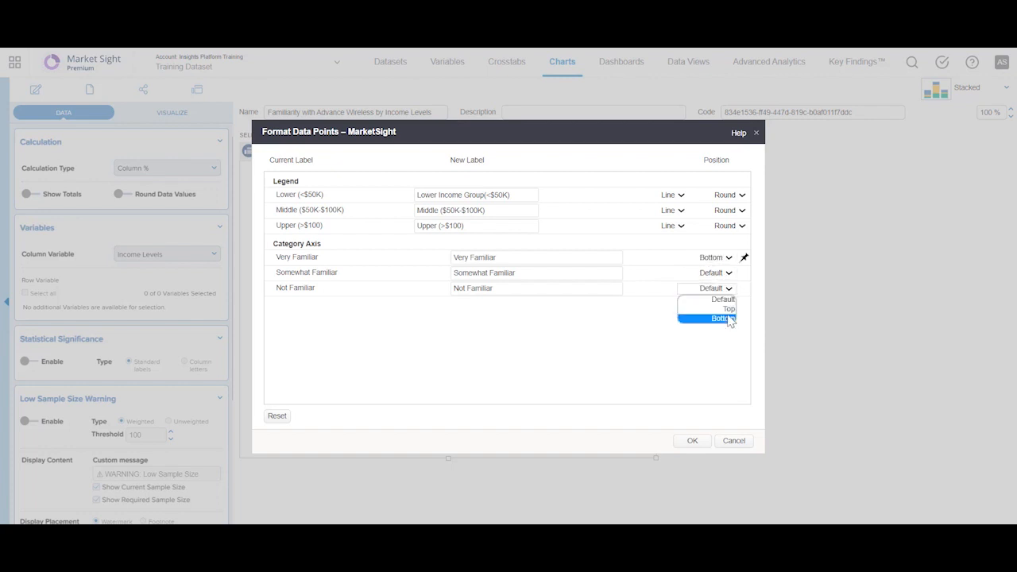
pyautogui.click(726, 309)
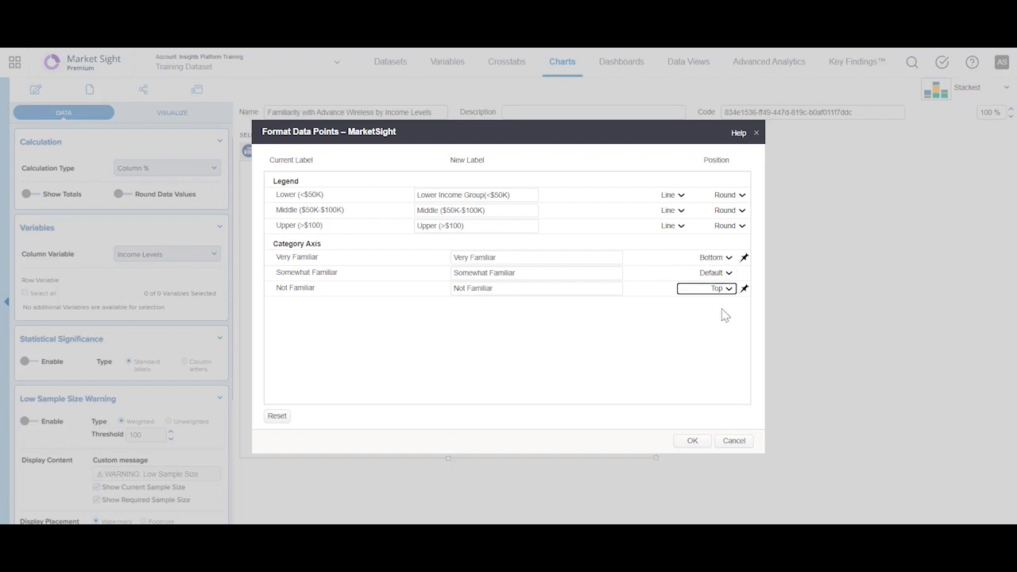
pyautogui.click(697, 441)
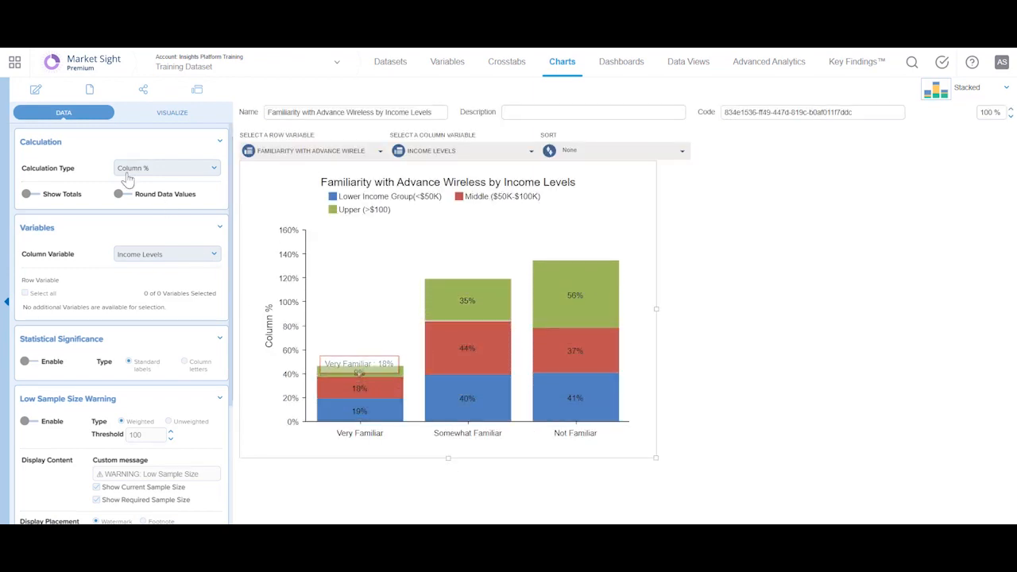
# Flip the chart's variables so that income levels form the category axis.
pyautogui.click(36, 89)
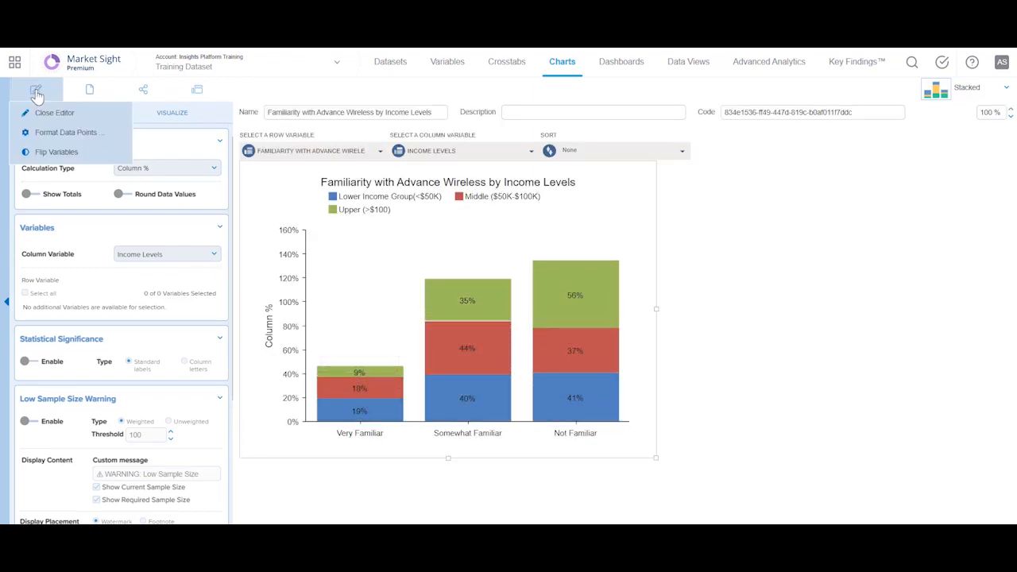
pyautogui.click(83, 164)
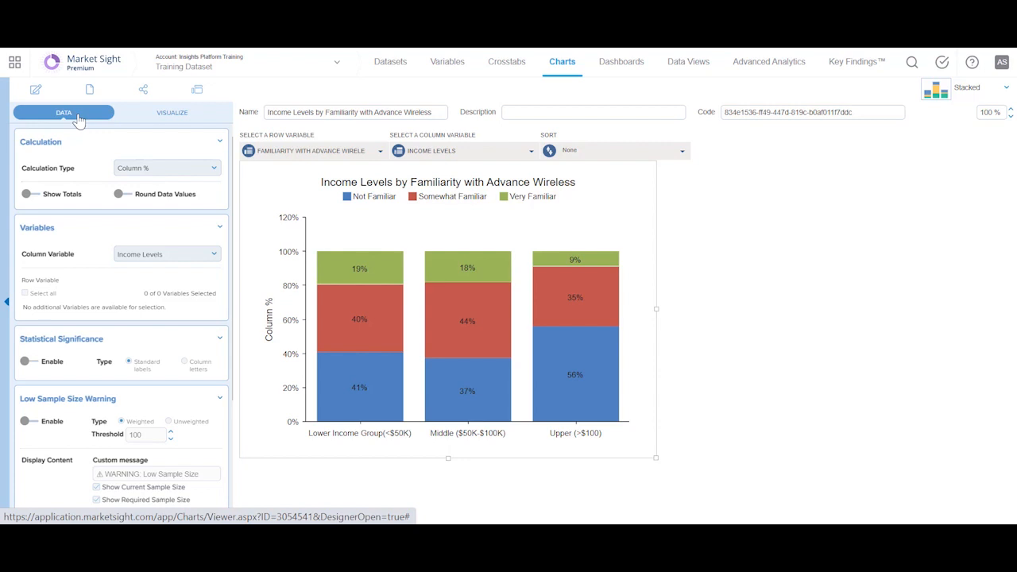
# Keep Column % as the calculation type, and turn on totals and rounded data values.
pyautogui.click(127, 173)
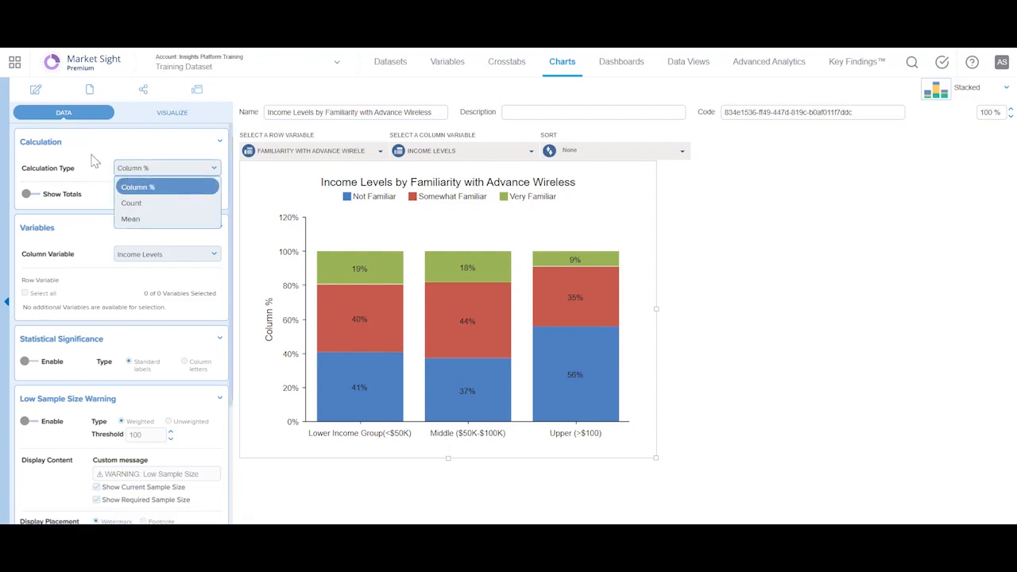
pyautogui.click(131, 186)
pyautogui.click(35, 195)
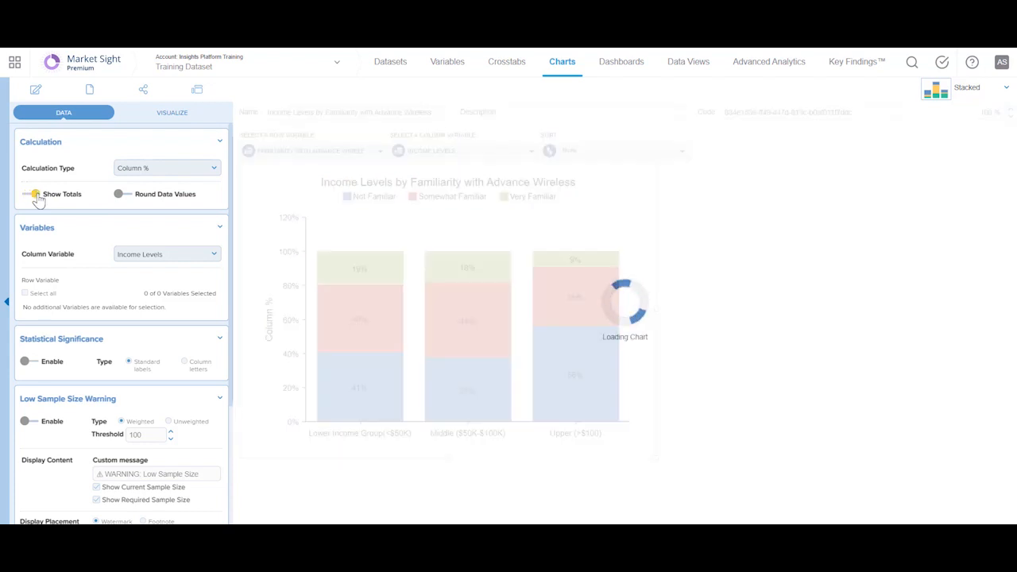
pyautogui.click(129, 197)
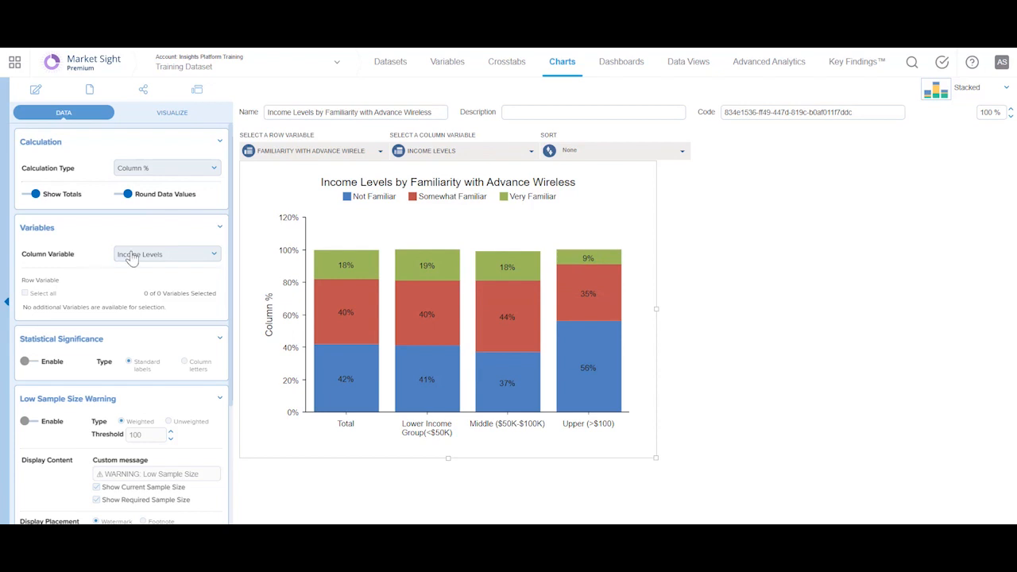
pyautogui.click(163, 254)
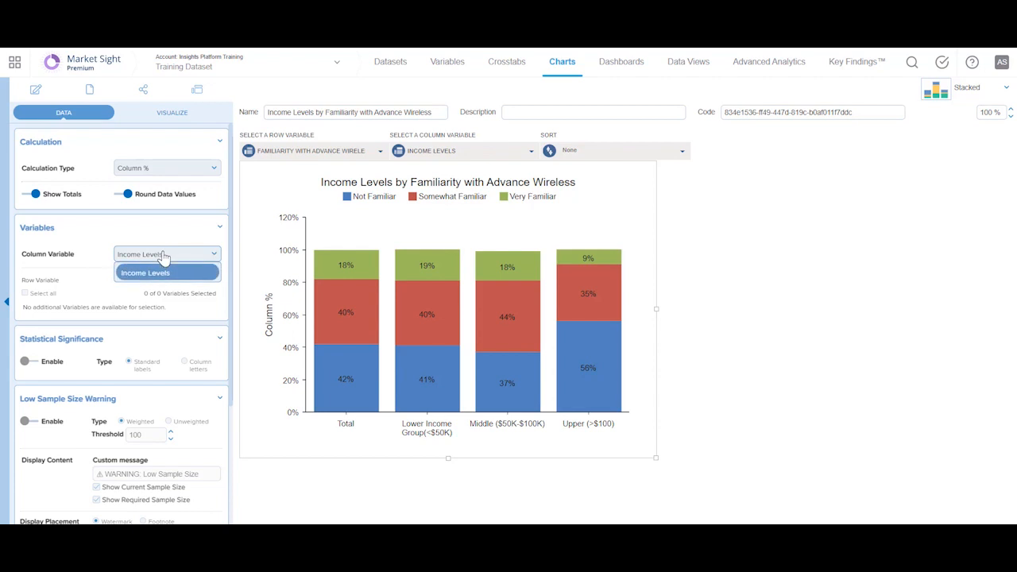
pyautogui.click(78, 253)
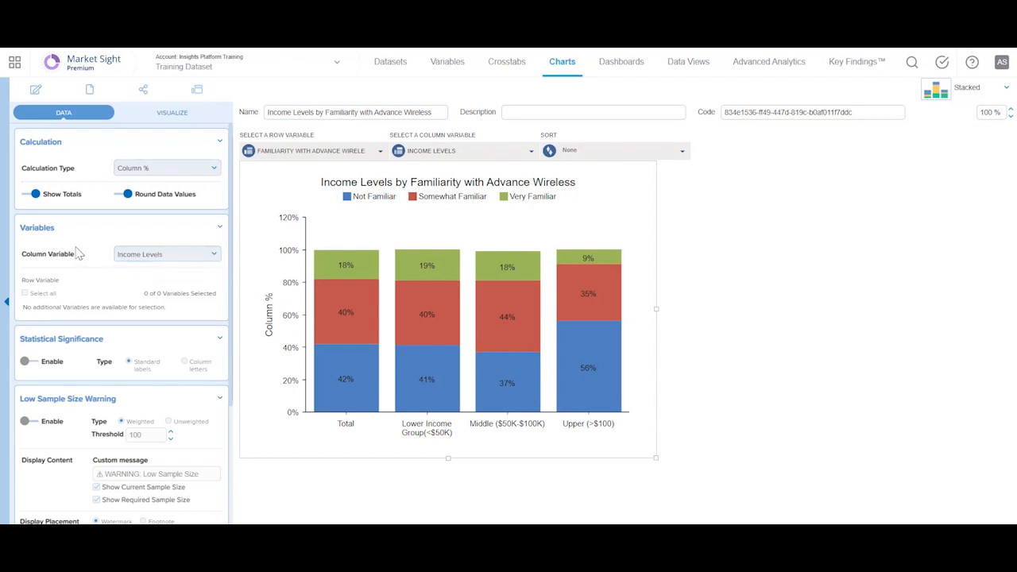
# Enable statistical significance on the chart, marked with column letters.
pyautogui.click(35, 366)
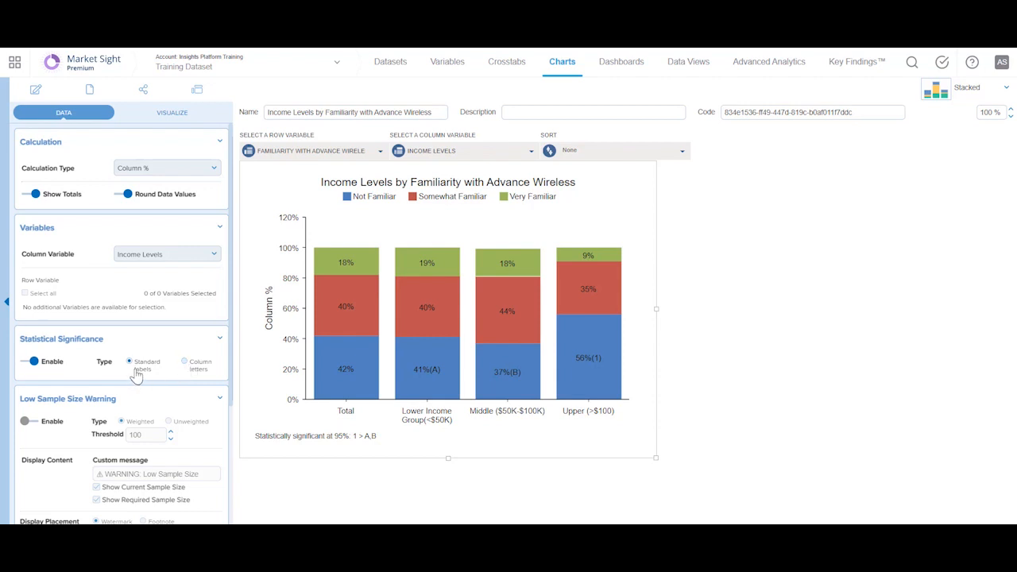
pyautogui.click(186, 363)
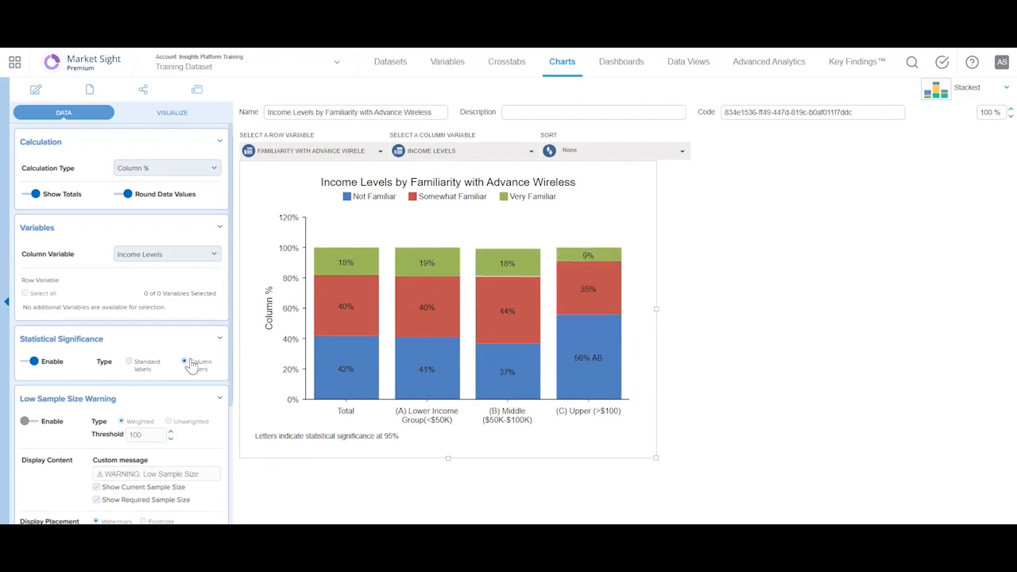
# Enable the low sample size warning with a threshold of 1,000.
pyautogui.scroll(-2, 36, 309)
pyautogui.click(35, 310)
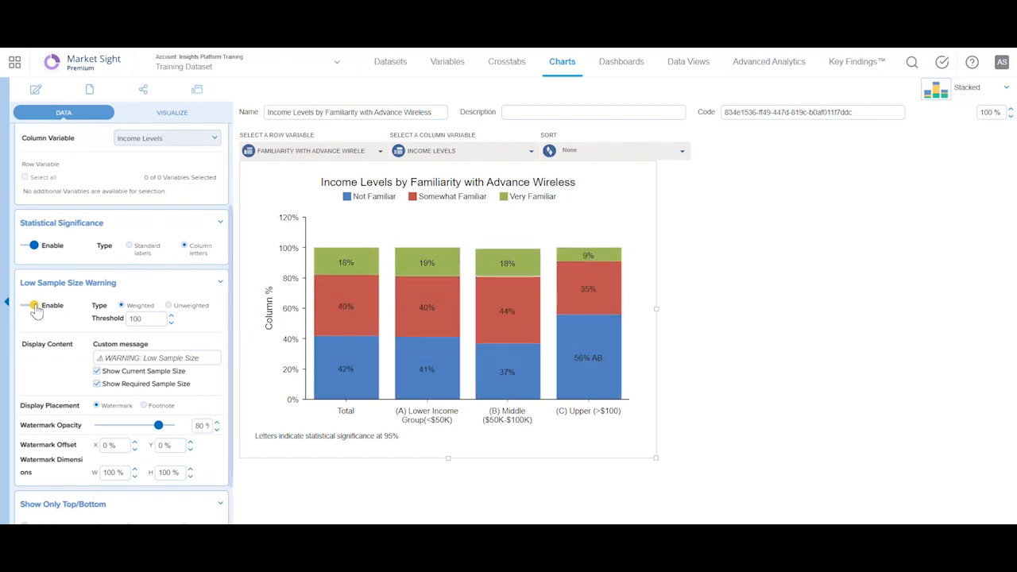
pyautogui.doubleClick(153, 318)
pyautogui.click(154, 318)
pyautogui.write('0')
pyautogui.click(49, 327)
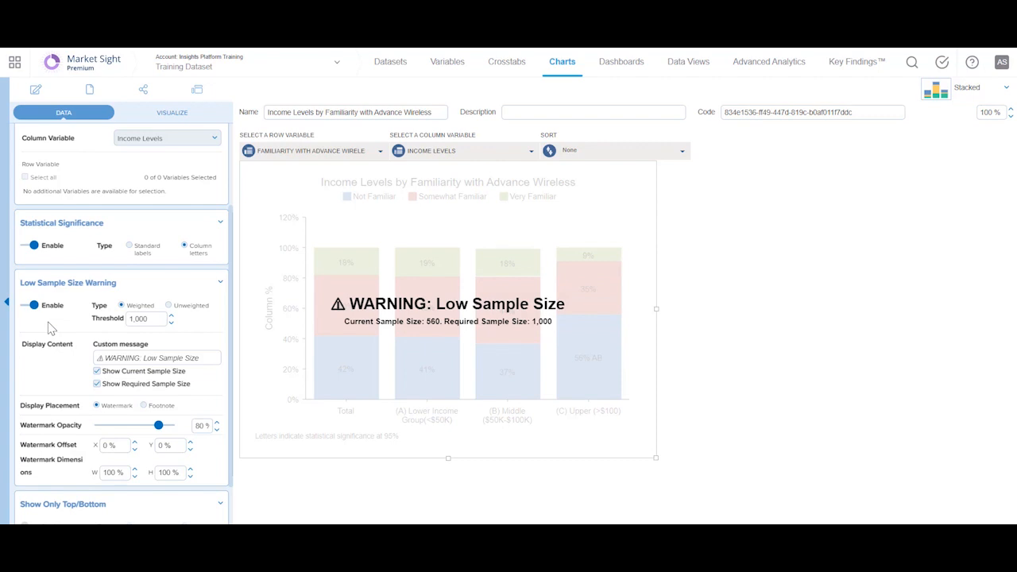
# Set the low sample size warning threshold to 100.
pyautogui.doubleClick(159, 320)
pyautogui.click(159, 319)
pyautogui.press('BackSpace')
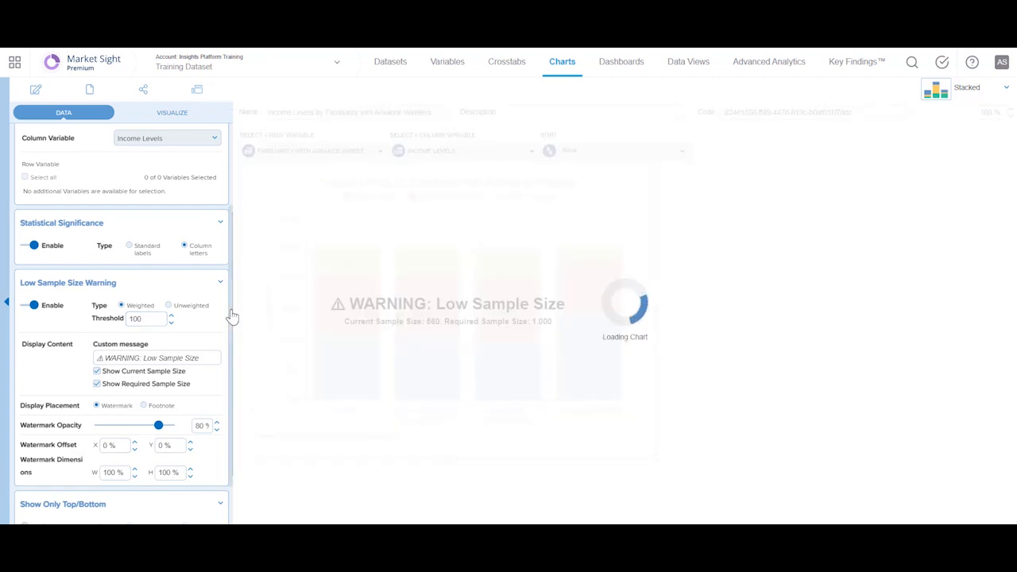
pyautogui.scroll(-1, 231, 351)
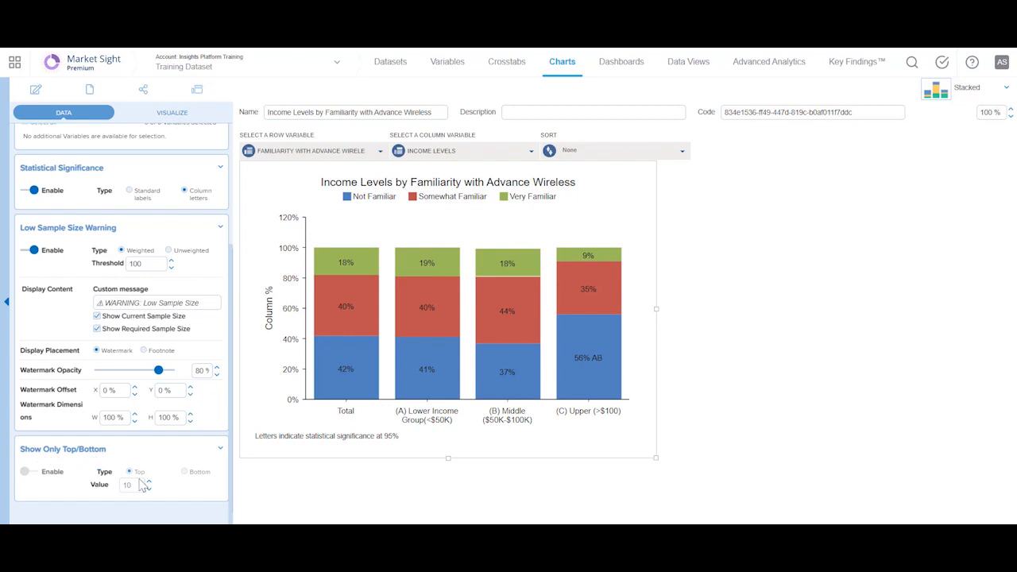
# Apply the chart styles of "Yello WirelessT2B/B2B by Income Levels" to this chart and agree to save it.
pyautogui.click(164, 118)
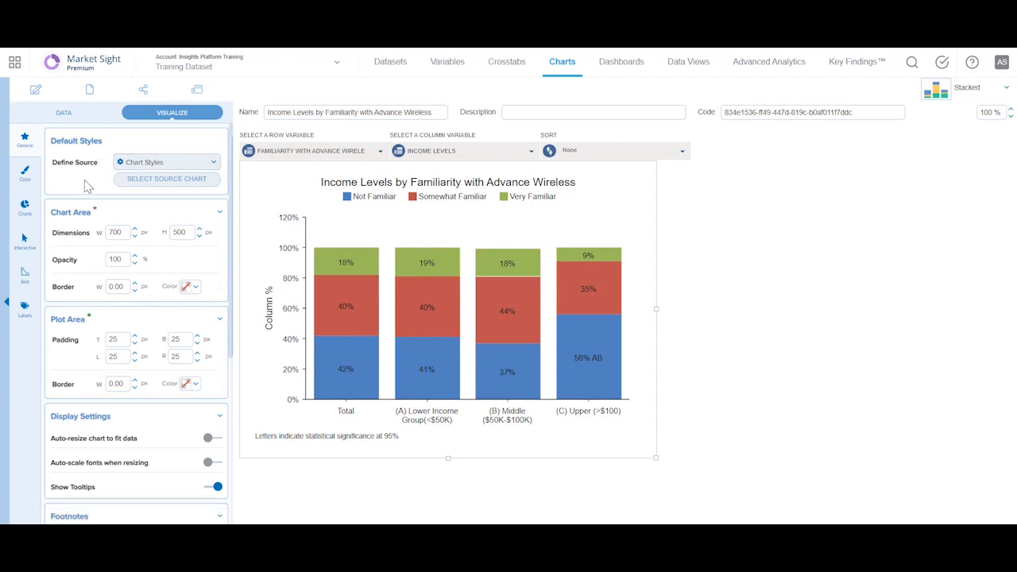
pyautogui.click(160, 163)
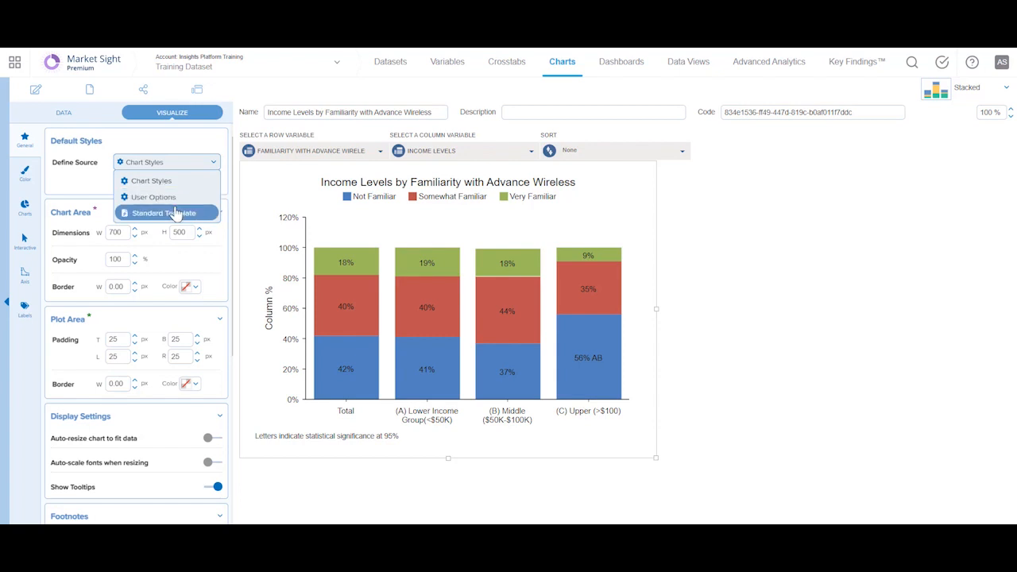
pyautogui.click(85, 189)
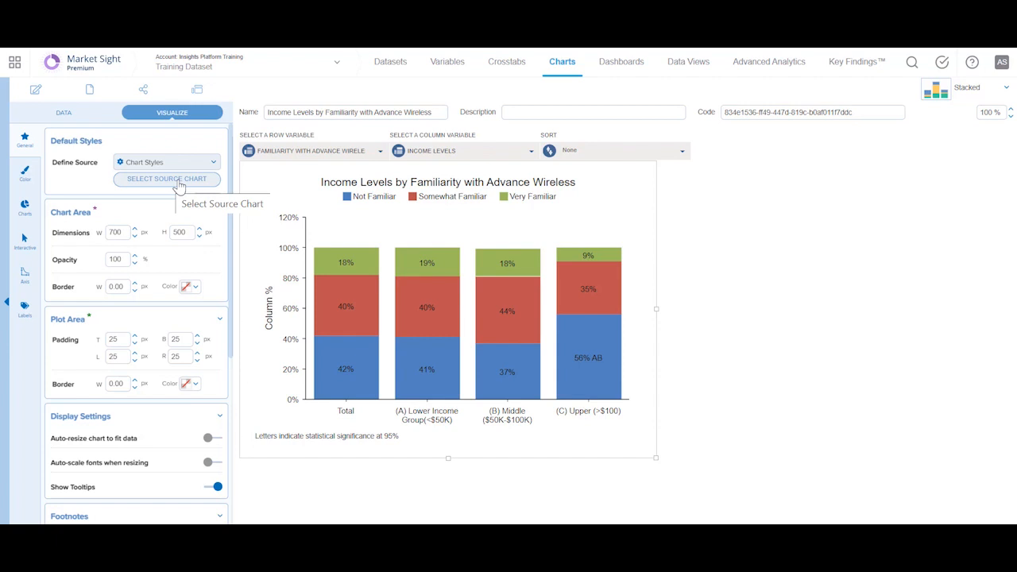
pyautogui.click(178, 181)
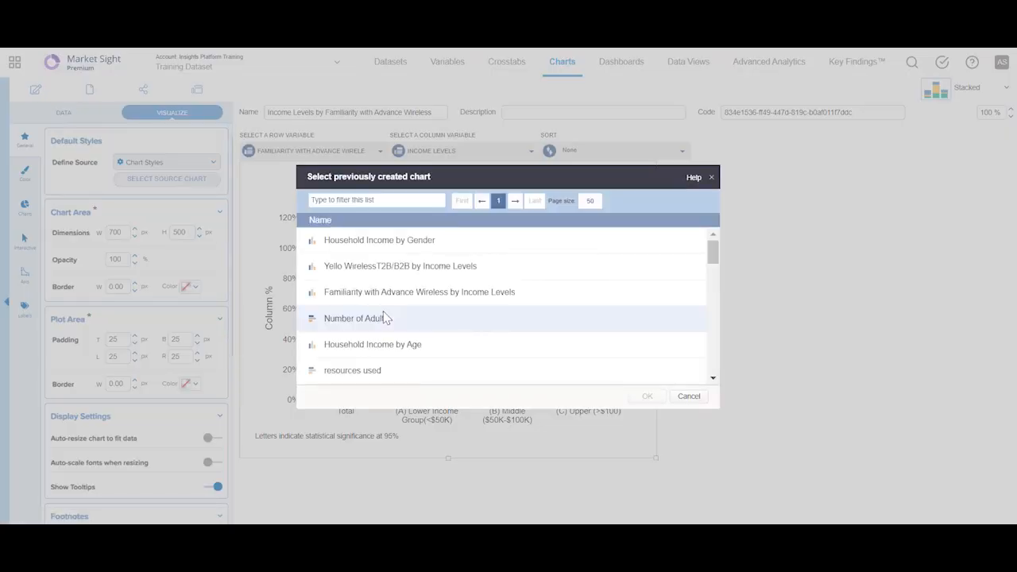
pyautogui.click(370, 270)
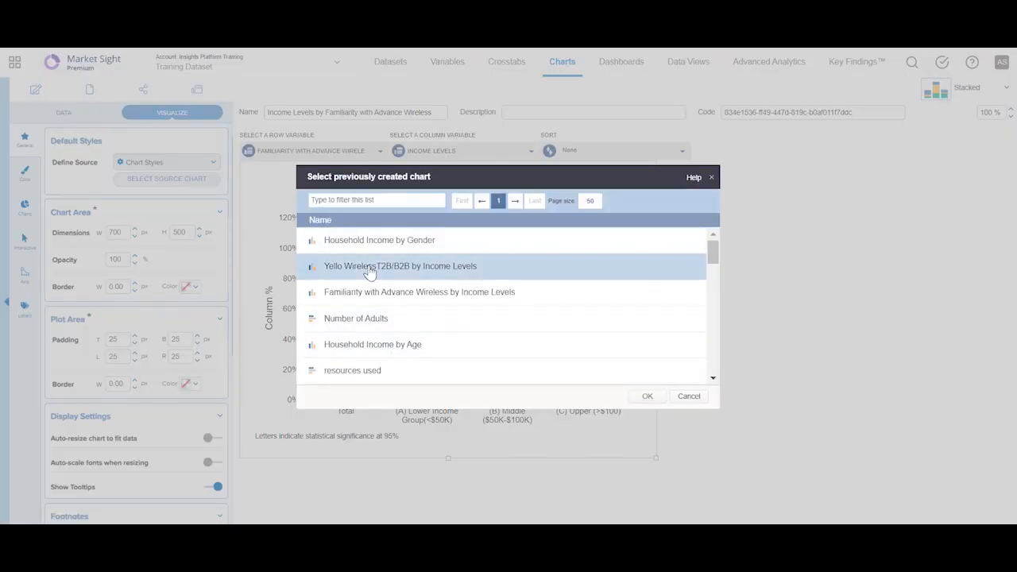
pyautogui.click(647, 396)
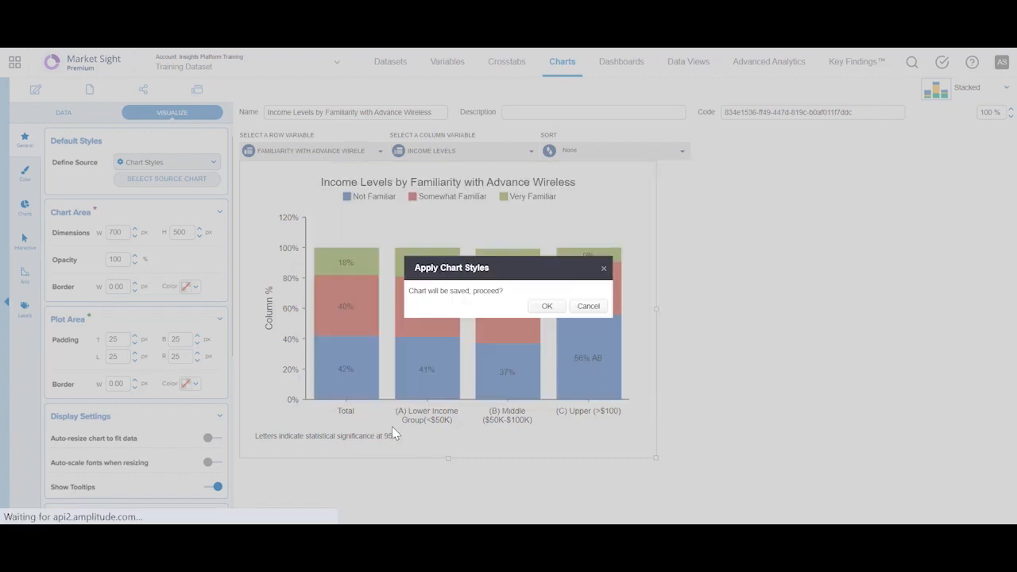
pyautogui.click(546, 308)
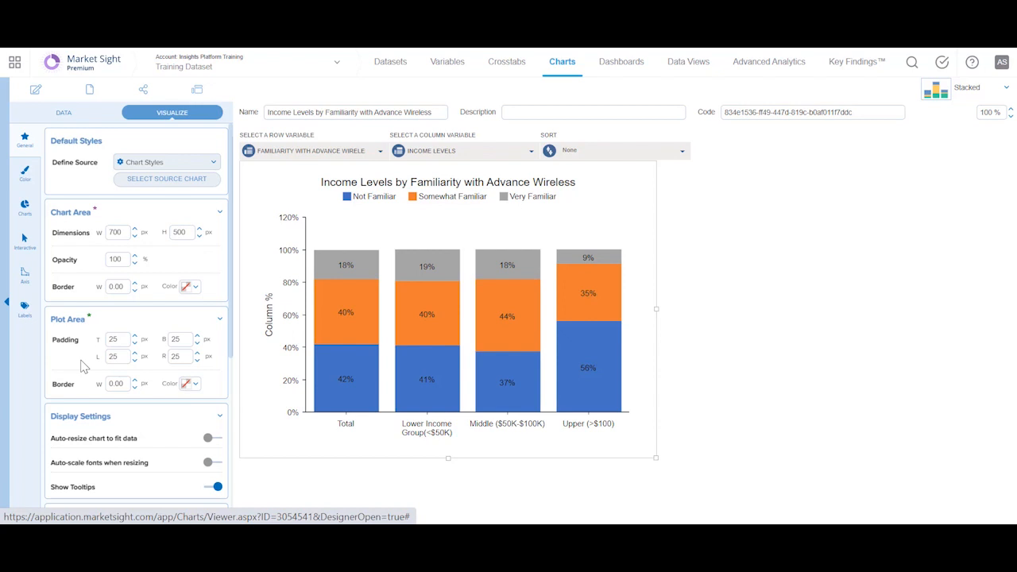
# Examine the chart's color settings, including the web palette and custom color choices for the first theme swatch.
pyautogui.scroll(-3, 84, 365)
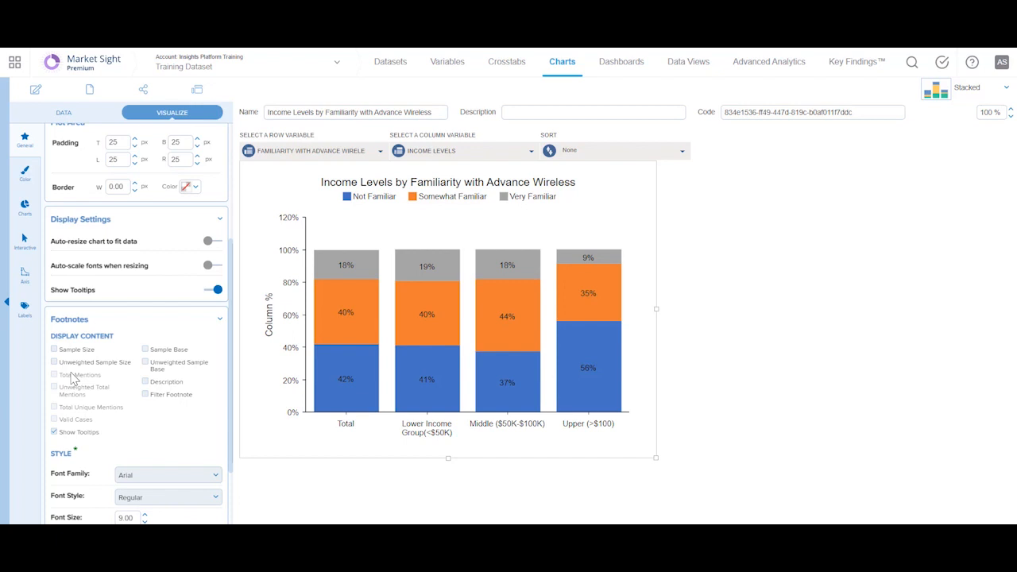
pyautogui.click(26, 180)
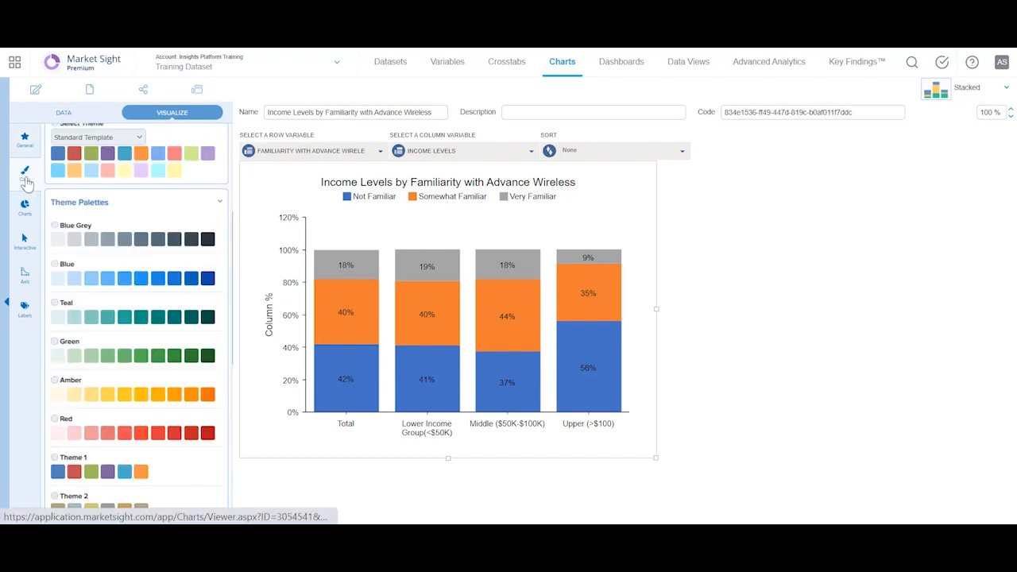
pyautogui.moveTo(231, 245); pyautogui.dragTo(230, 162)
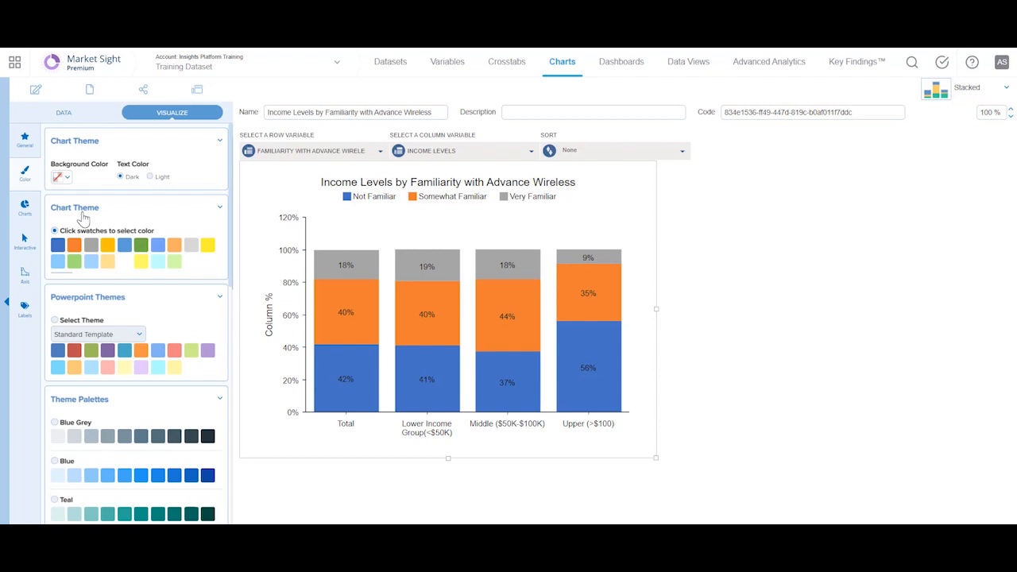
pyautogui.click(58, 249)
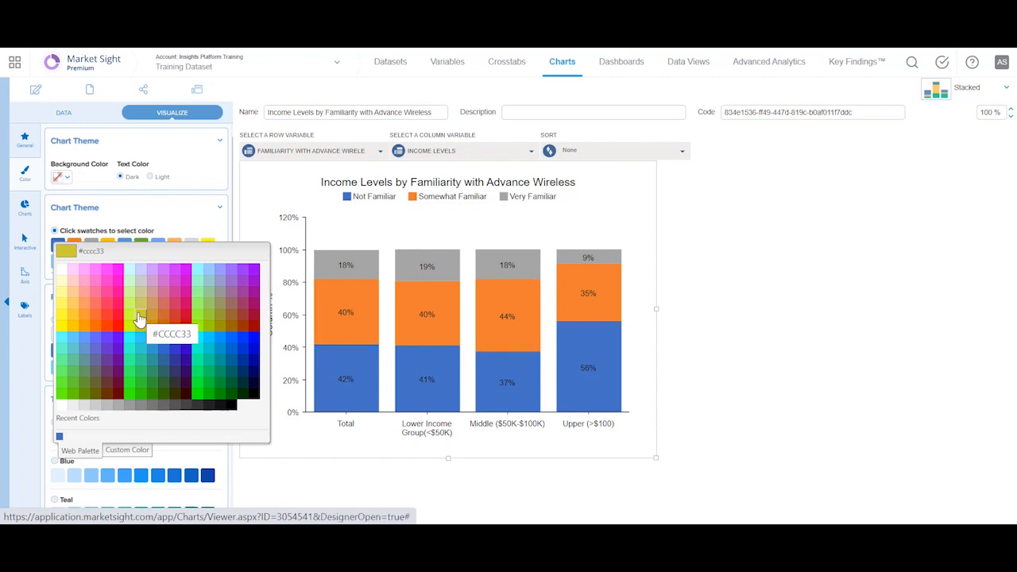
pyautogui.click(117, 451)
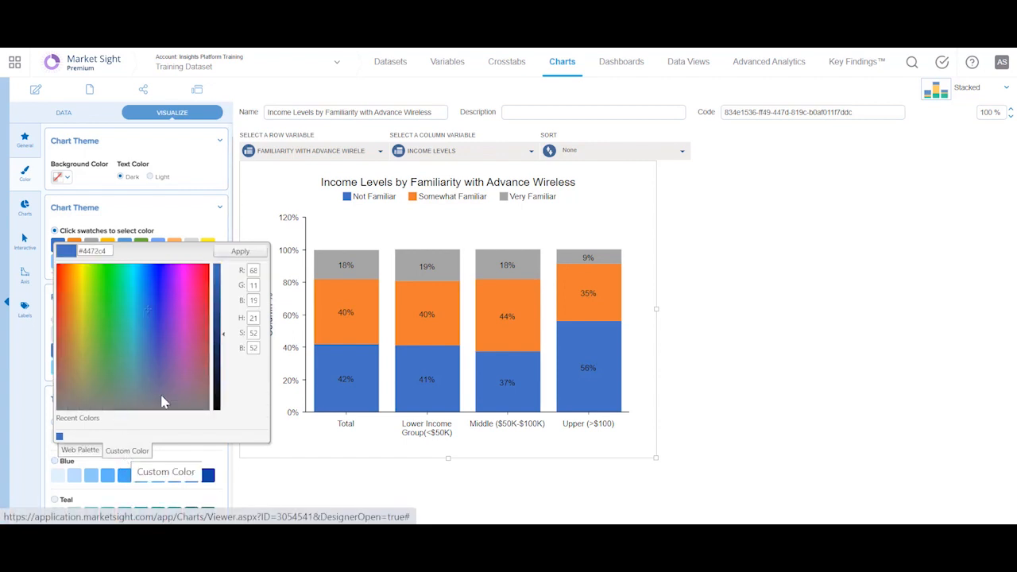
pyautogui.click(256, 208)
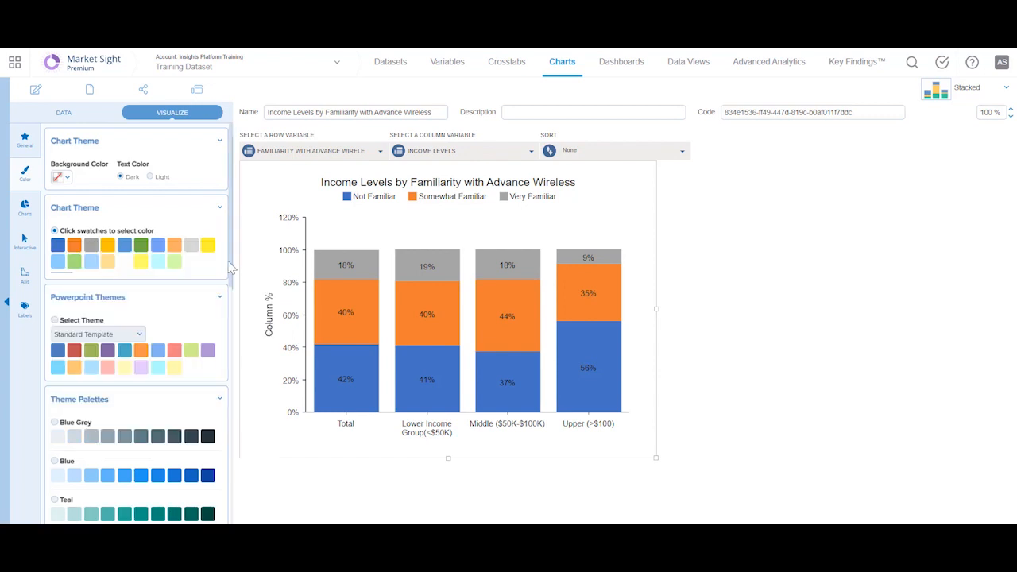
# Review the PowerPoint theme templates, the theme palettes and the numbered color themes through Theme 10.
pyautogui.moveTo(230, 270); pyautogui.dragTo(233, 307)
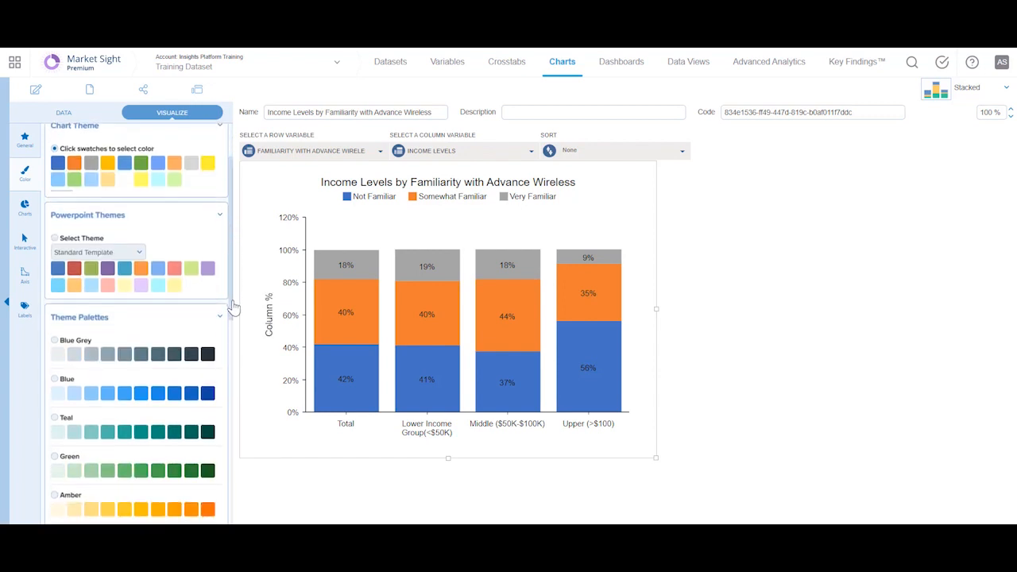
pyautogui.click(126, 251)
pyautogui.click(177, 244)
pyautogui.moveTo(231, 296); pyautogui.dragTo(241, 486)
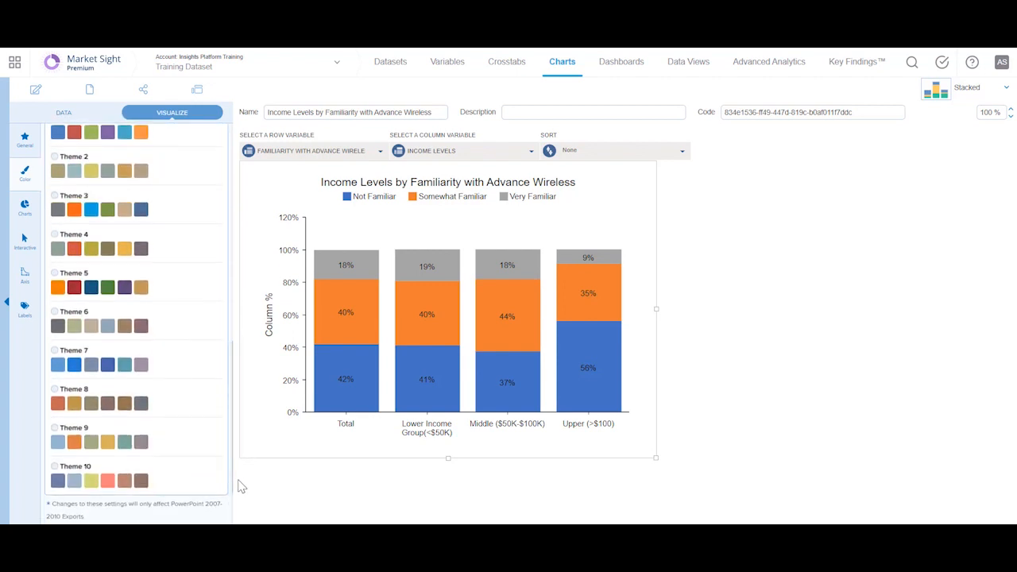
# Review the chart type settings, covering the effects, the column variants and the other chart categories.
pyautogui.click(25, 212)
pyautogui.scroll(5, 157, 407)
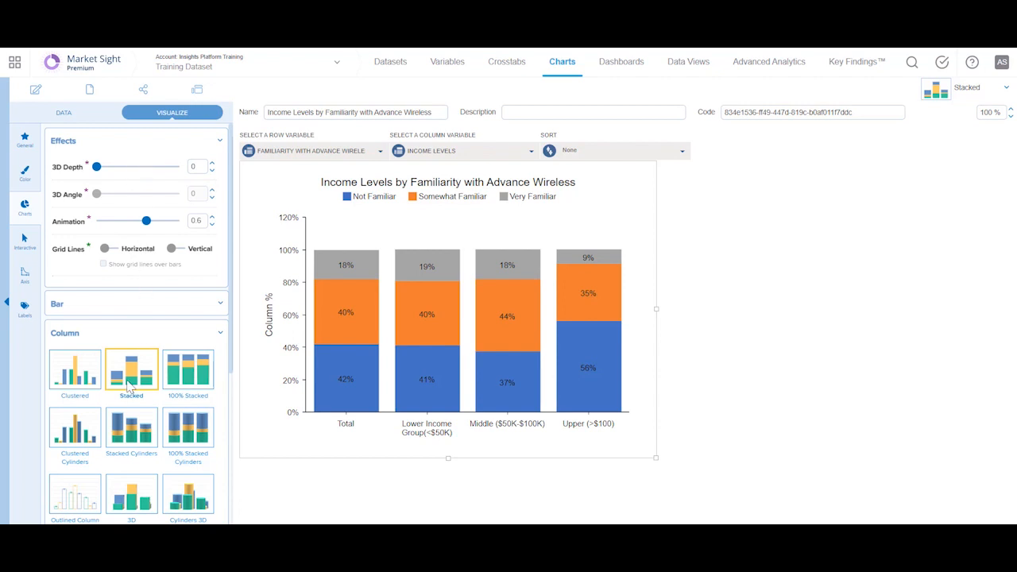
pyautogui.moveTo(230, 363); pyautogui.dragTo(234, 490)
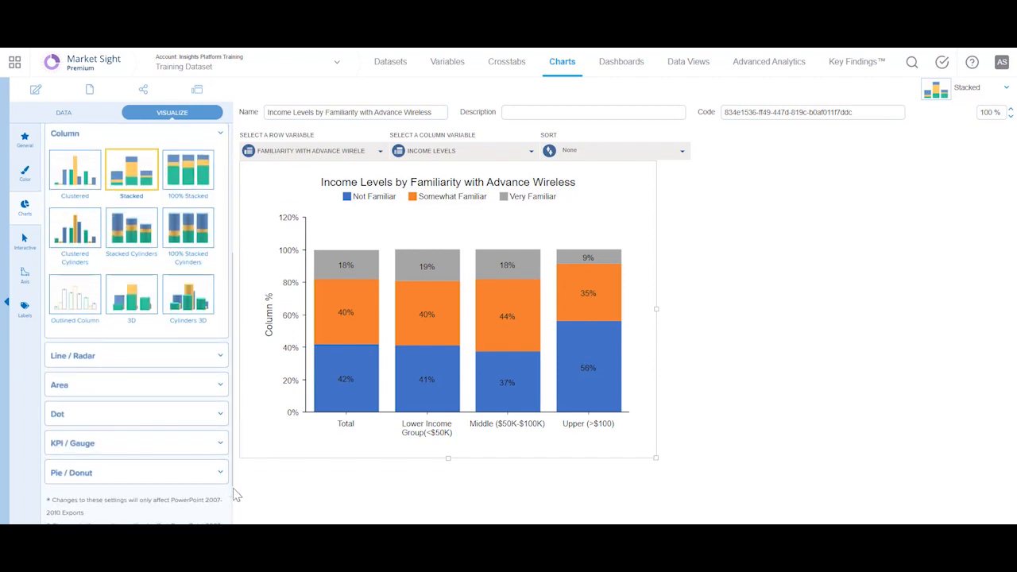
# Enable the interactive filter panel for the chart.
pyautogui.click(16, 254)
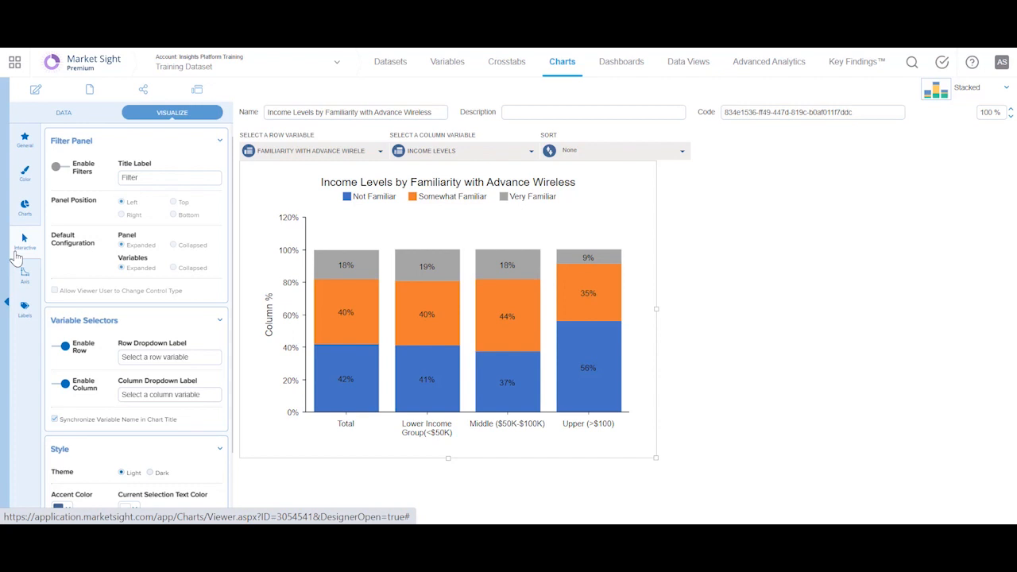
pyautogui.click(67, 171)
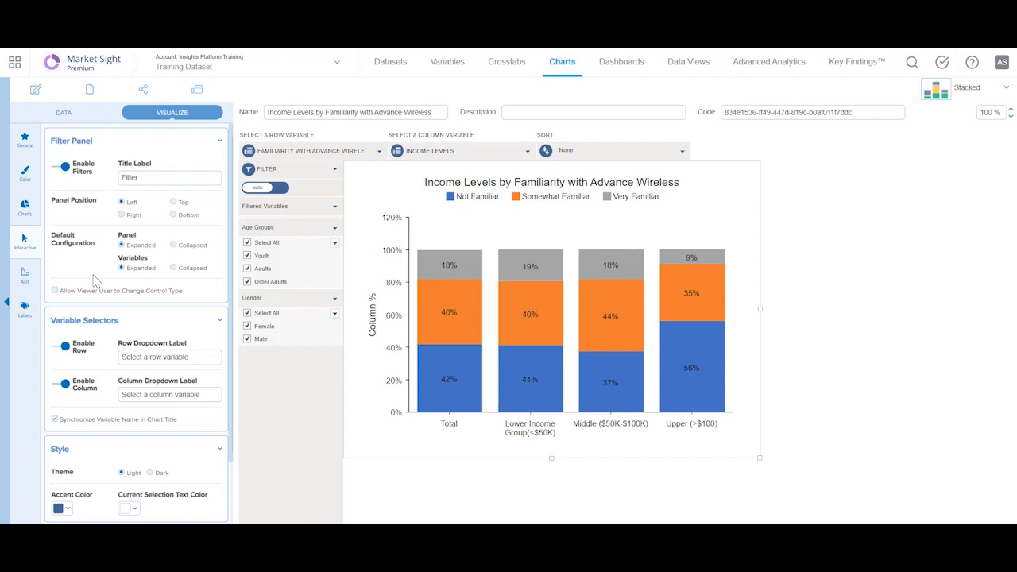
# Examine the row and column variable selector settings and the row variable choices offered above the chart.
pyautogui.scroll(-1, 228, 297)
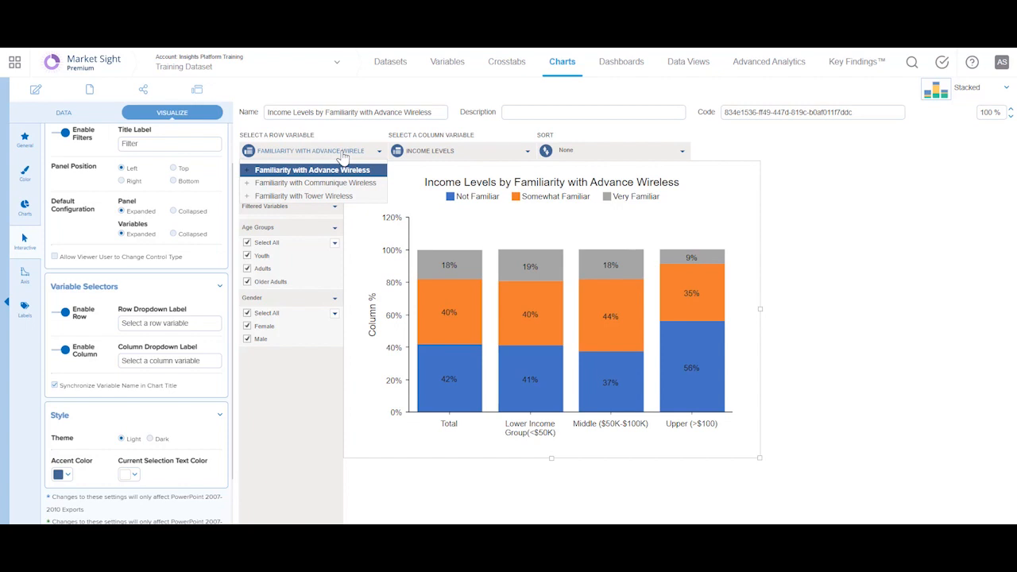
pyautogui.click(315, 392)
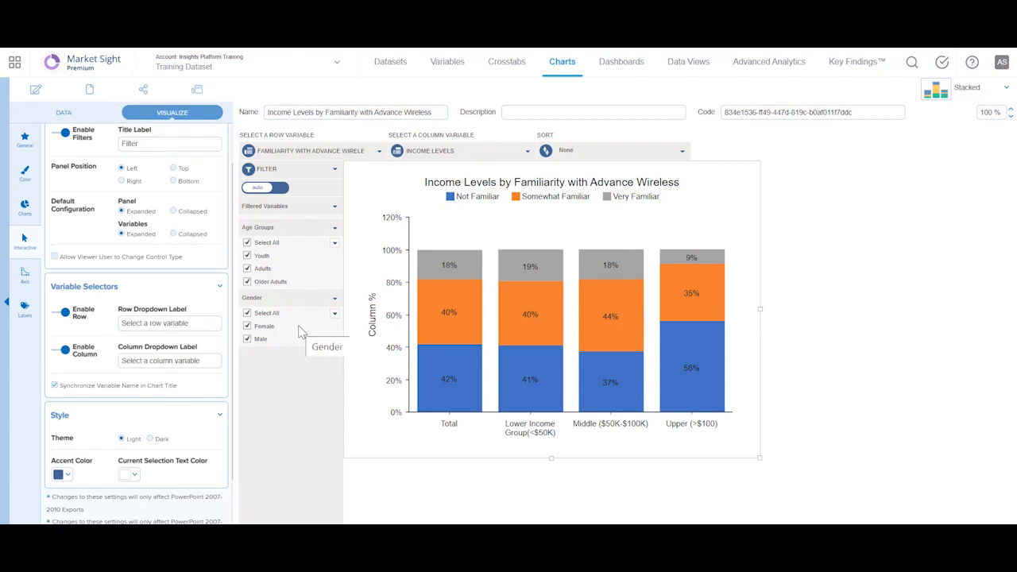
pyautogui.click(66, 313)
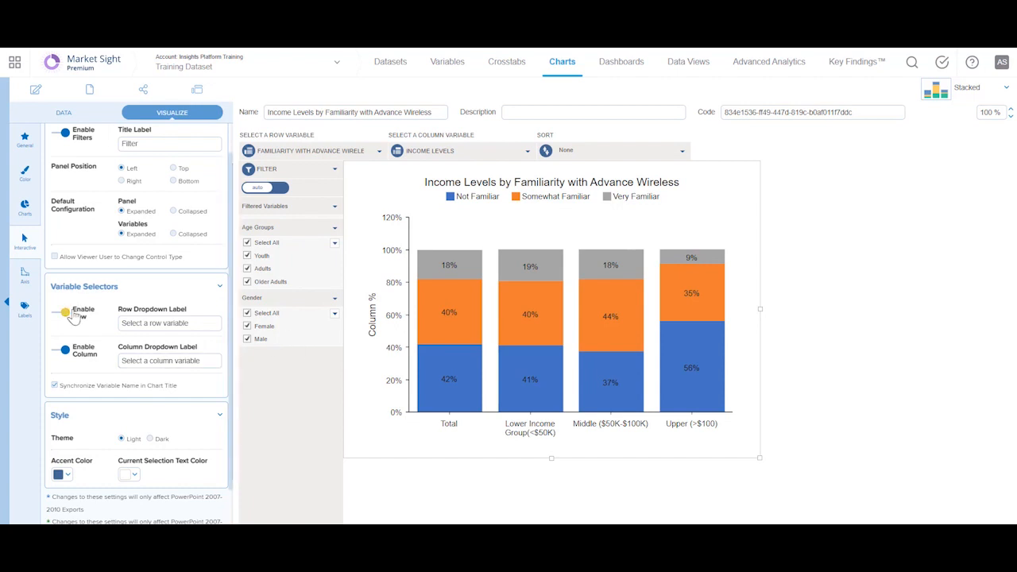
pyautogui.click(67, 352)
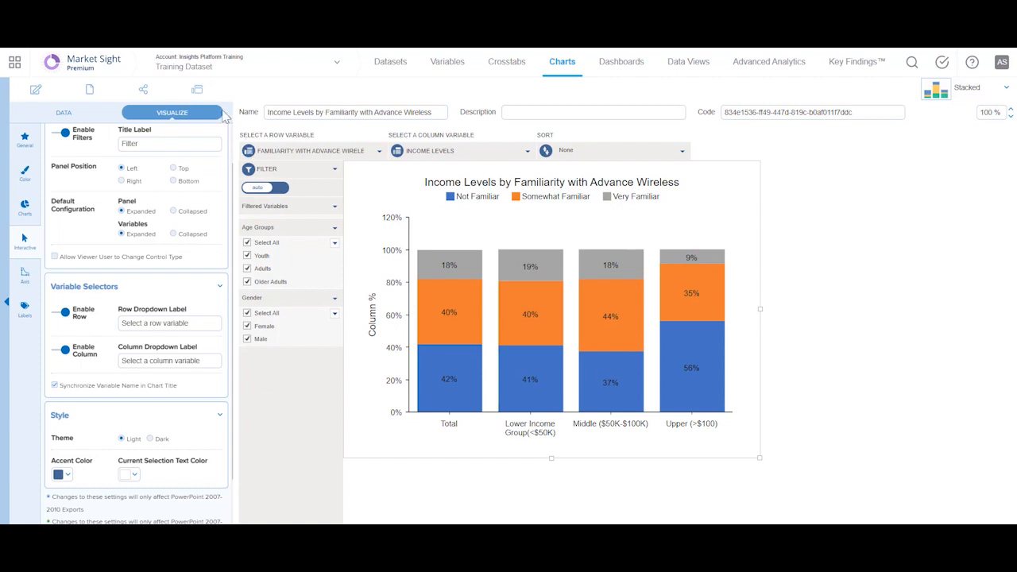
pyautogui.moveTo(208, 94)
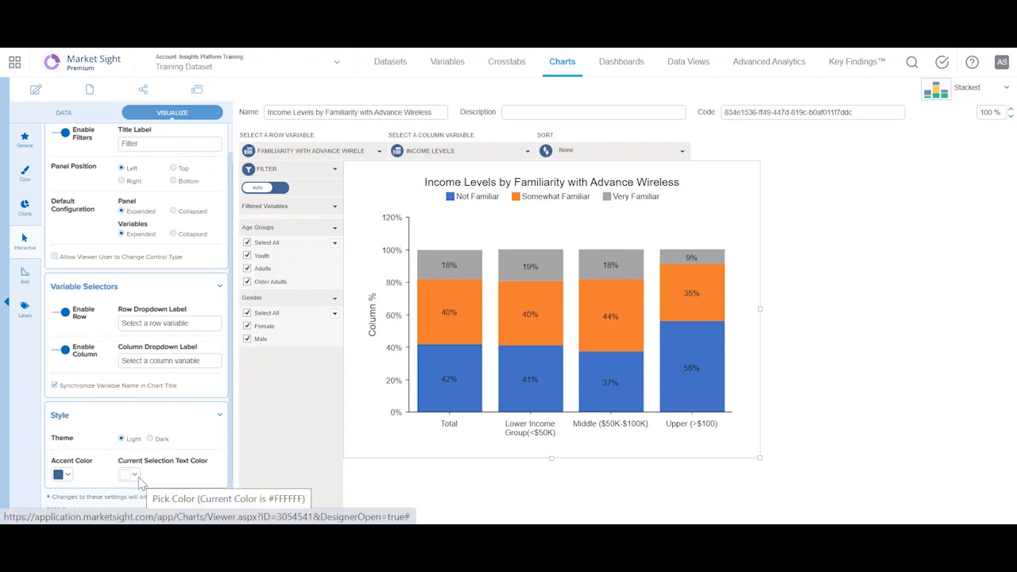
# Examine the category axis and numeric axis settings, including axis lines, tick marks, labels and titles.
pyautogui.click(25, 278)
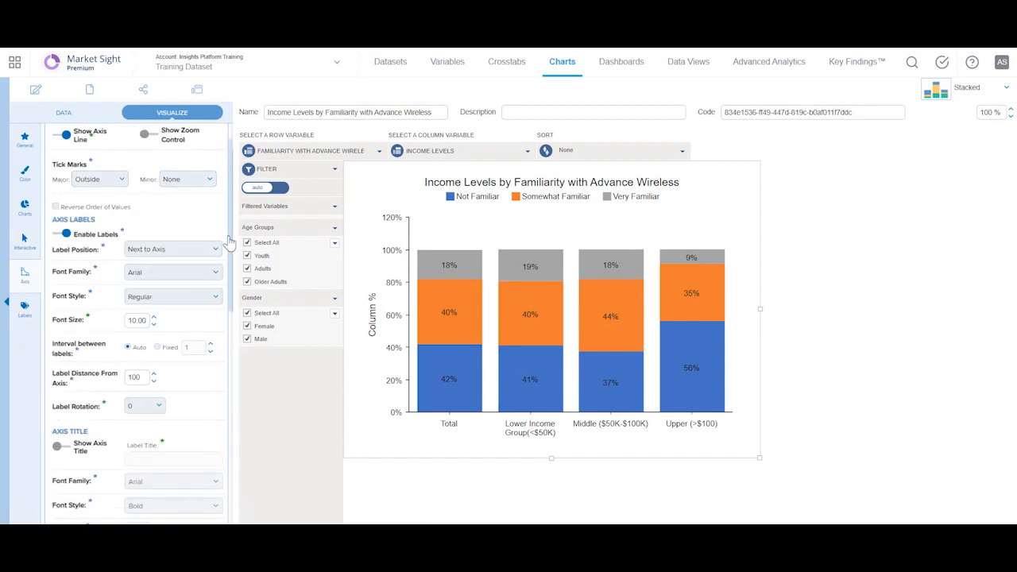
pyautogui.scroll(1, 228, 242)
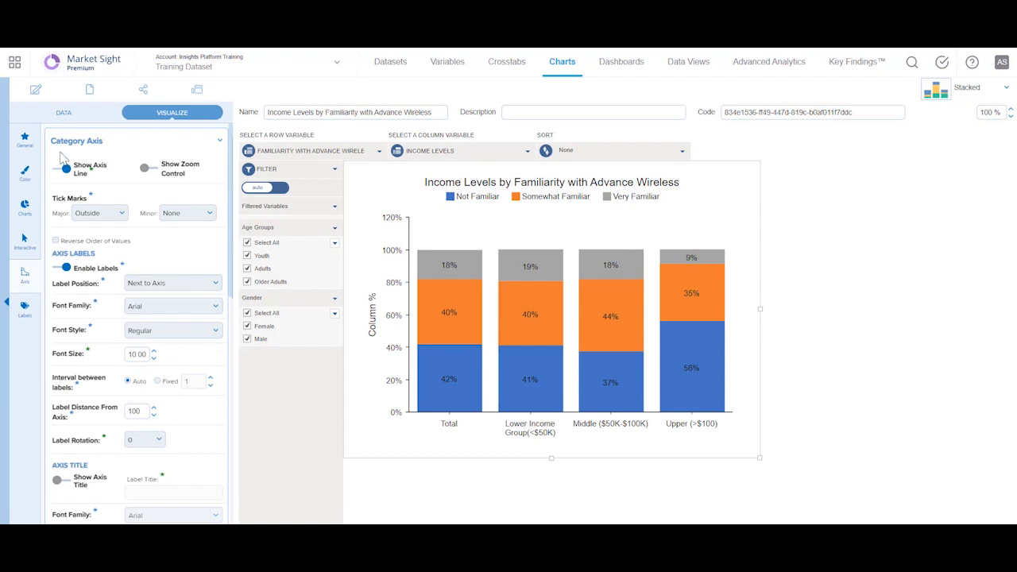
pyautogui.moveTo(232, 187); pyautogui.dragTo(229, 338)
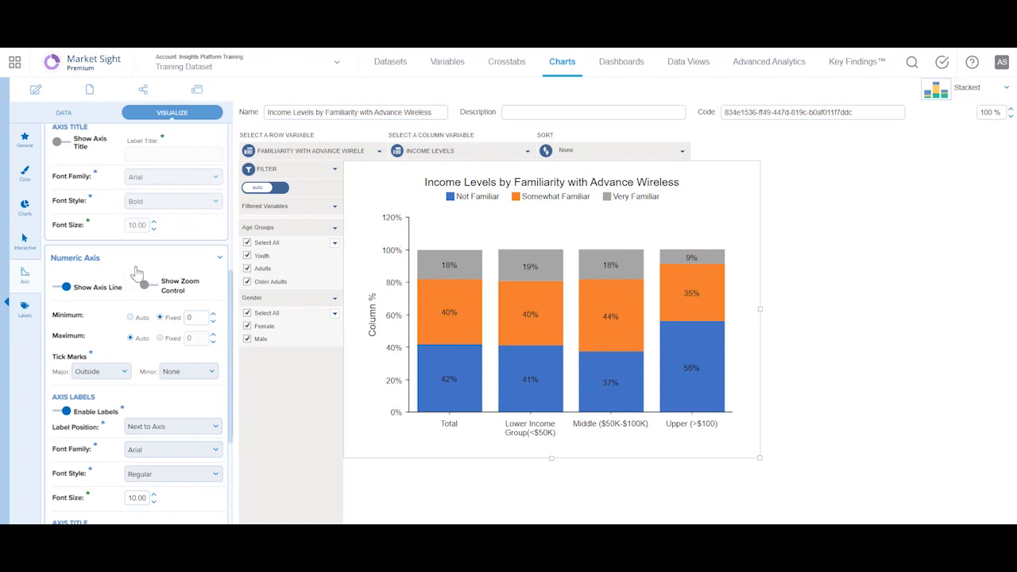
pyautogui.scroll(5, 123, 274)
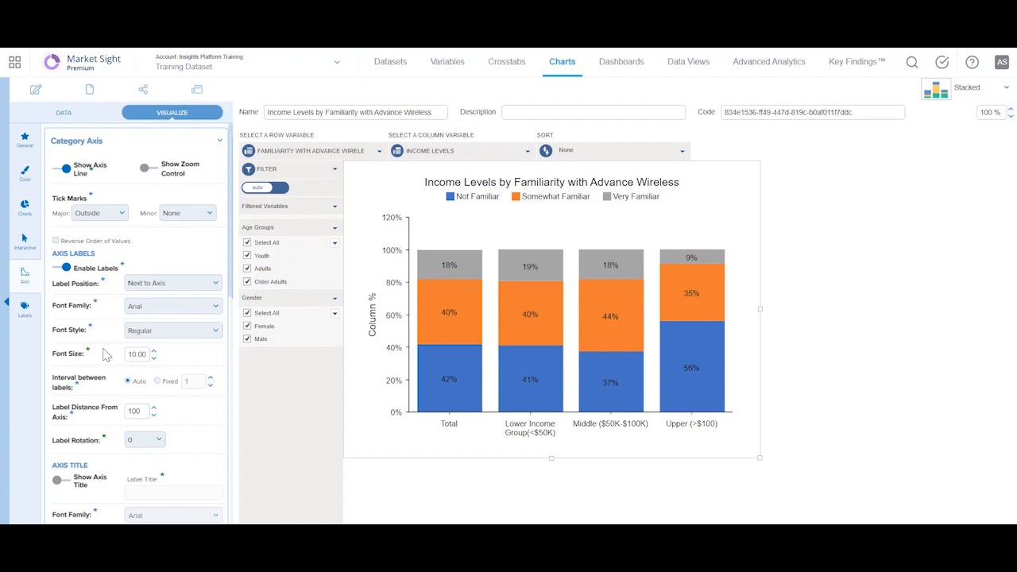
# Examine the label settings for the chart's legend, title and value labels.
pyautogui.click(25, 308)
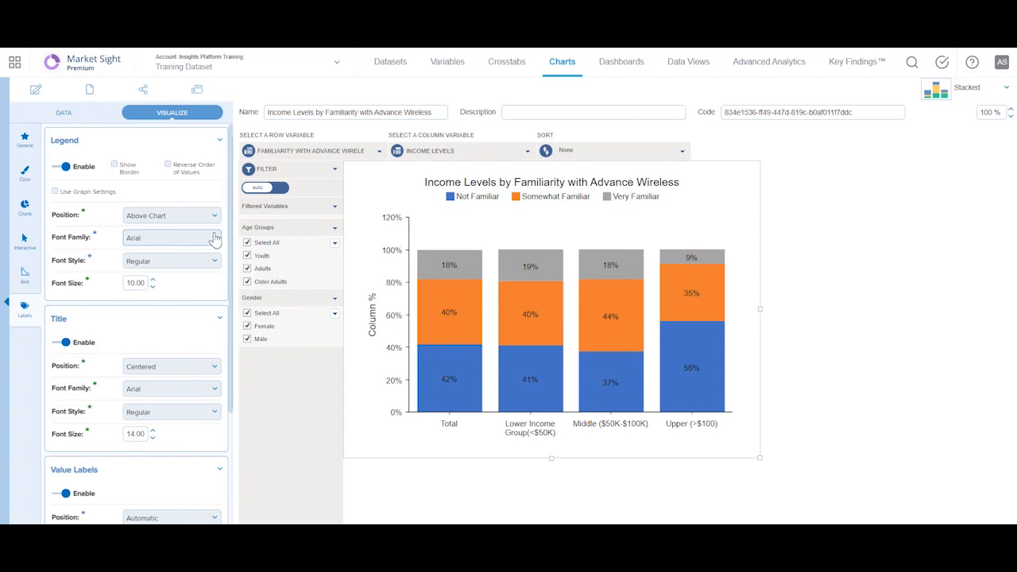
pyautogui.moveTo(231, 274); pyautogui.dragTo(232, 395)
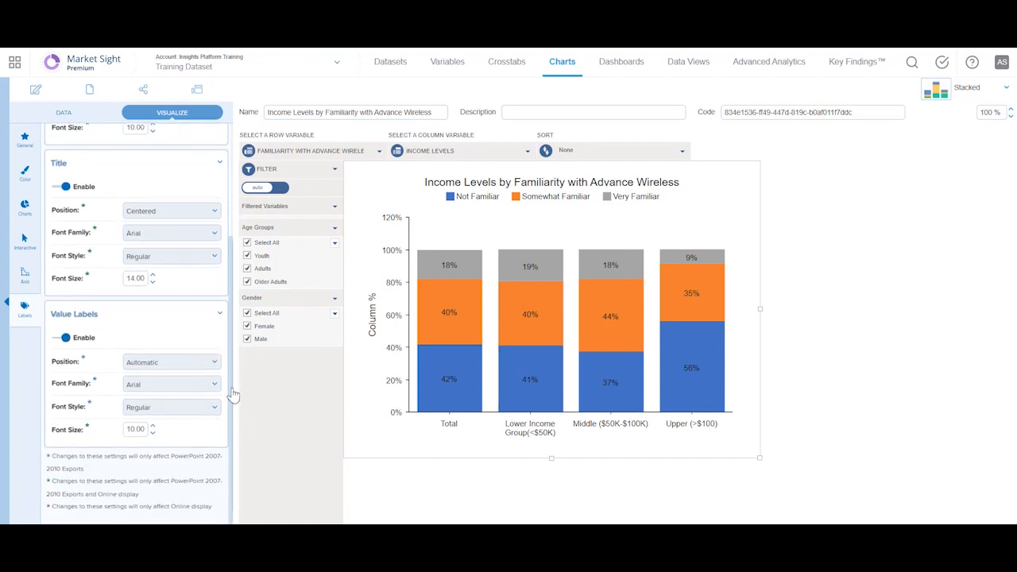